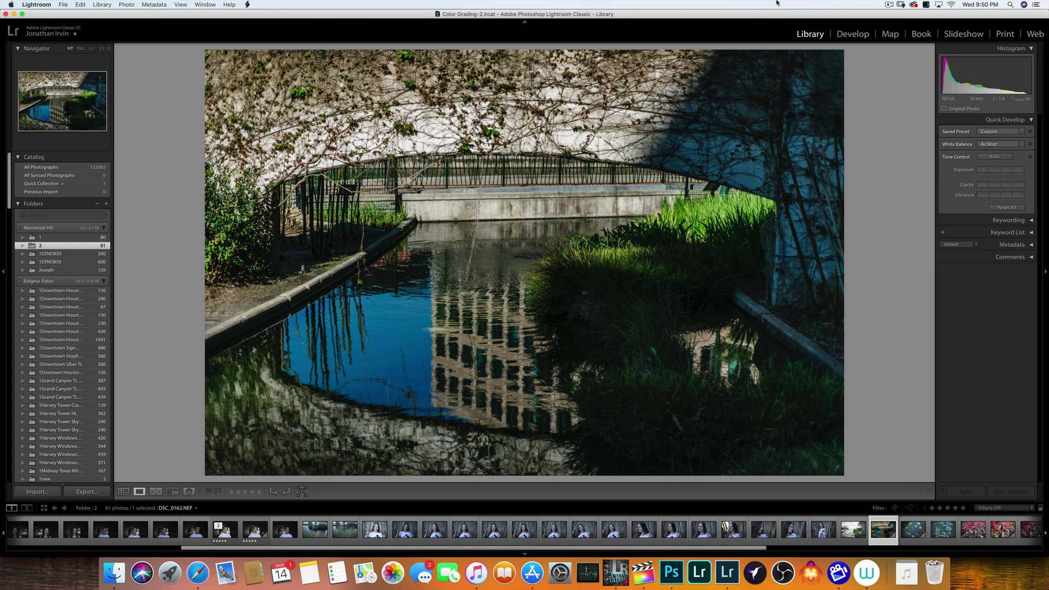
Step: Start an import with the Panorama - Horshoe Bend folder as source, listing its 22 ARW photos
{"action": "left_click", "coordinate": [37, 492]}
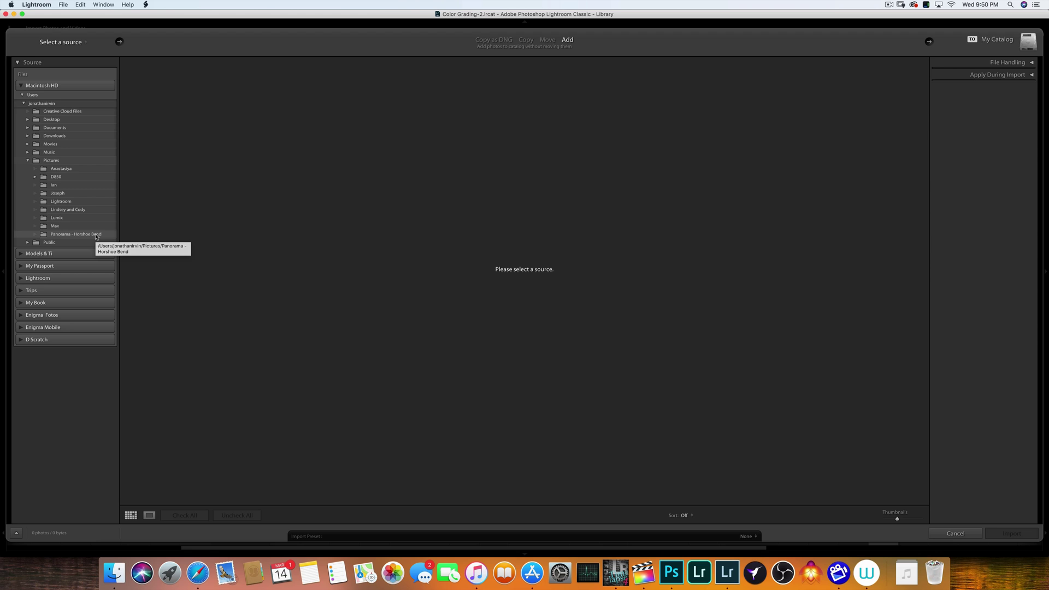
{"action": "left_click", "coordinate": [96, 235]}
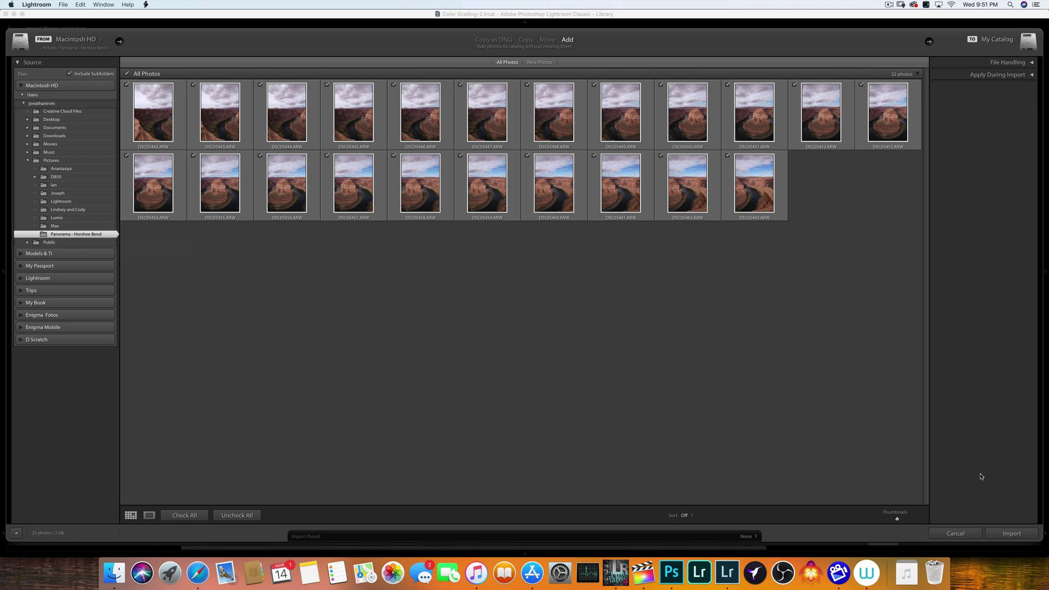
Step: Import the 22 checked photos and open the first one in the Develop module
{"action": "left_click", "coordinate": [1011, 533]}
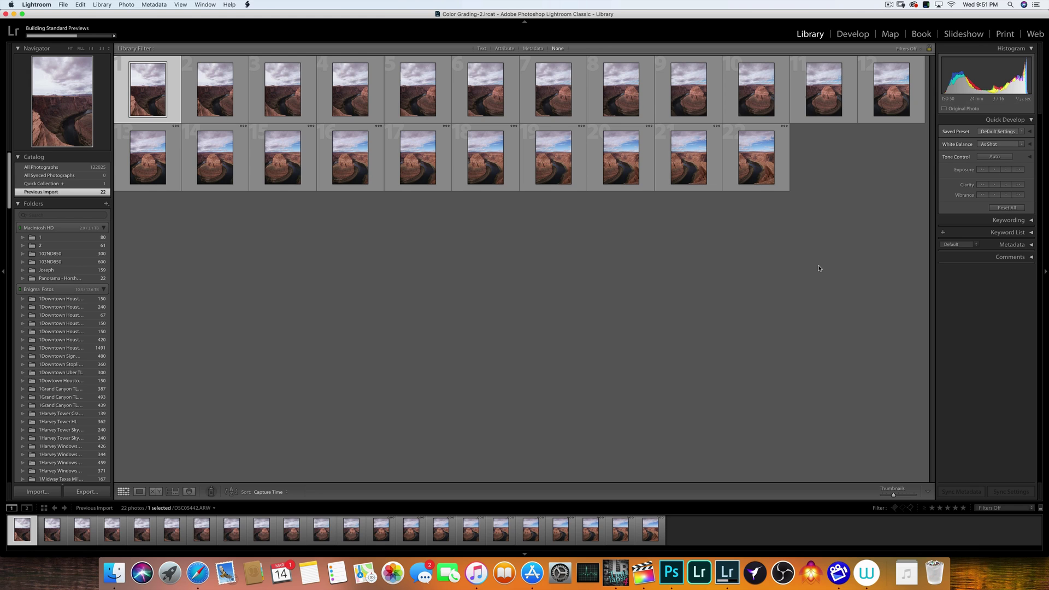
{"action": "left_click", "coordinate": [888, 7]}
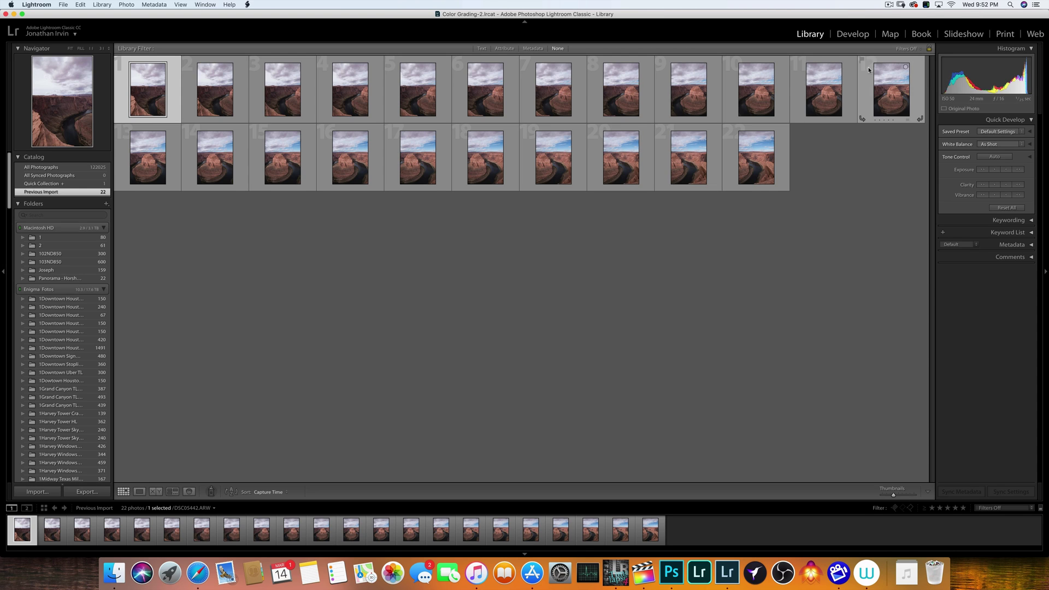
{"action": "left_click", "coordinate": [850, 35]}
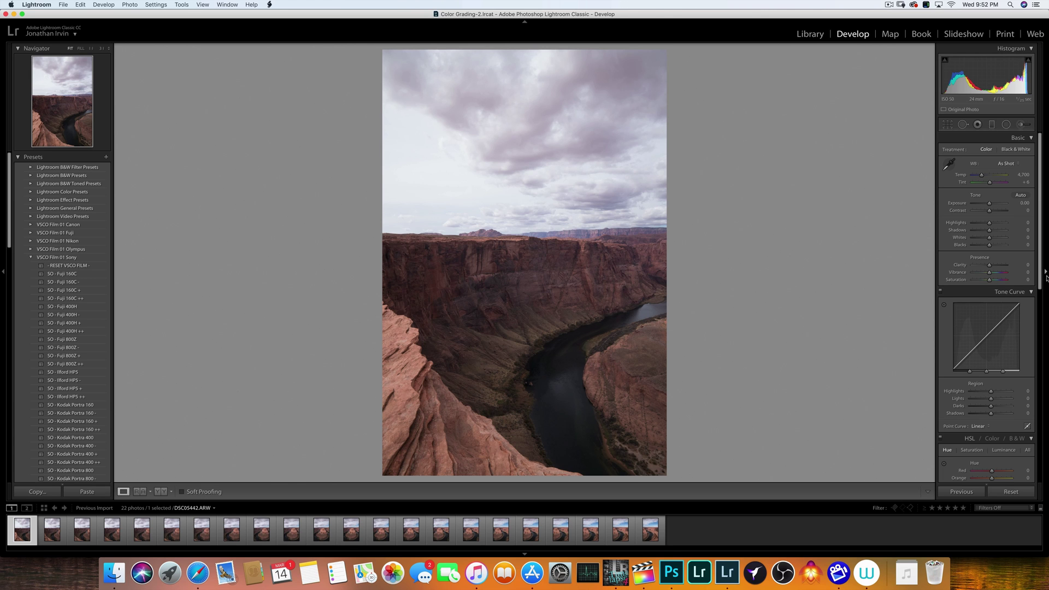
Step: Enable profile corrections on the first photo, then copy its settings with Crop excluded
{"action": "left_click_drag", "start_coordinate": [1041, 269], "coordinate": [1041, 461]}
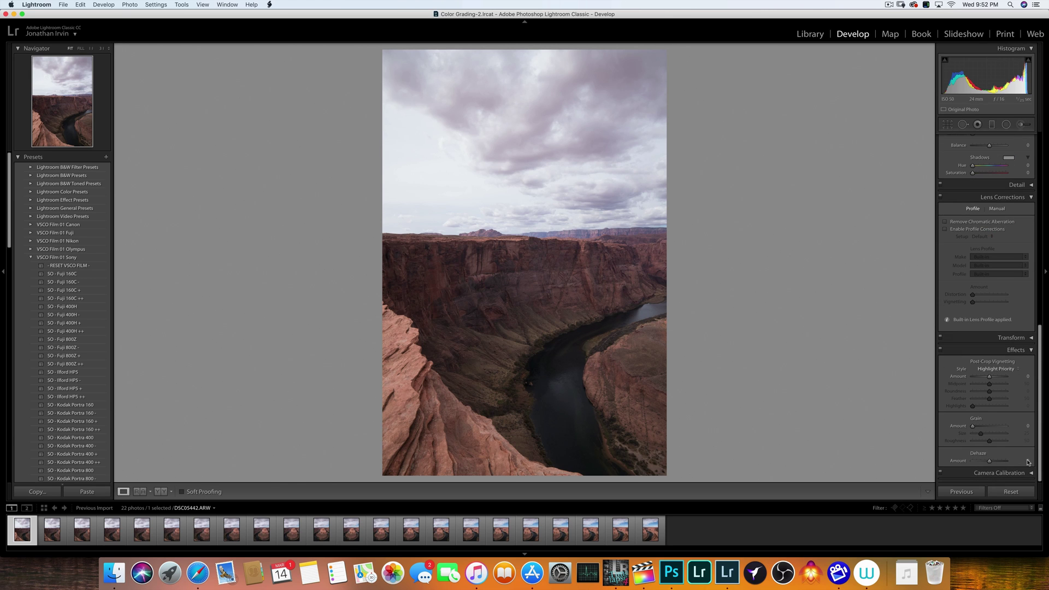
{"action": "left_click", "coordinate": [945, 229]}
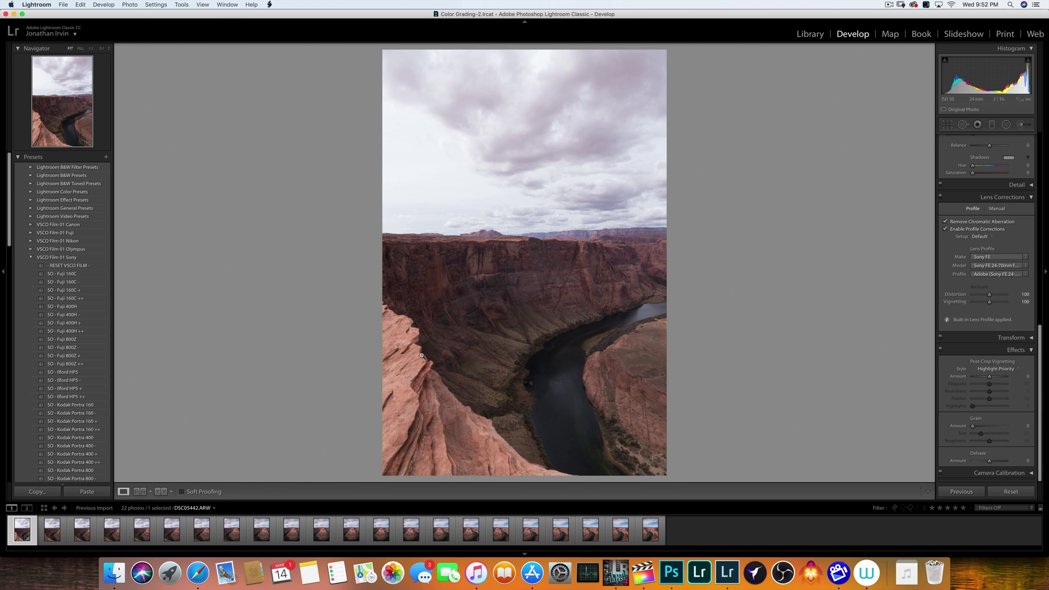
{"action": "left_click", "coordinate": [37, 492]}
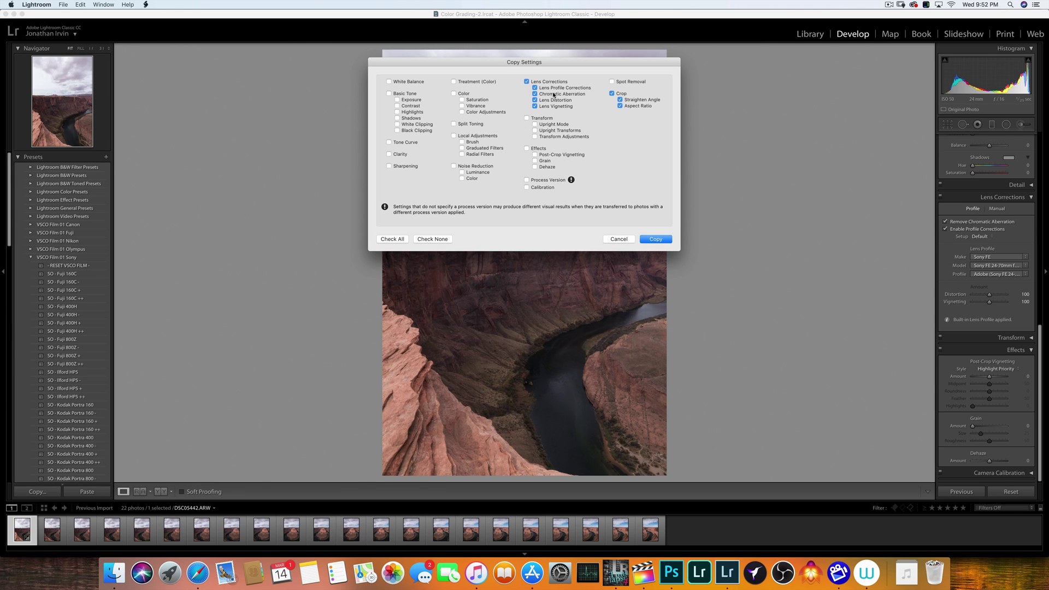
{"action": "left_click", "coordinate": [612, 93]}
{"action": "left_click", "coordinate": [653, 240]}
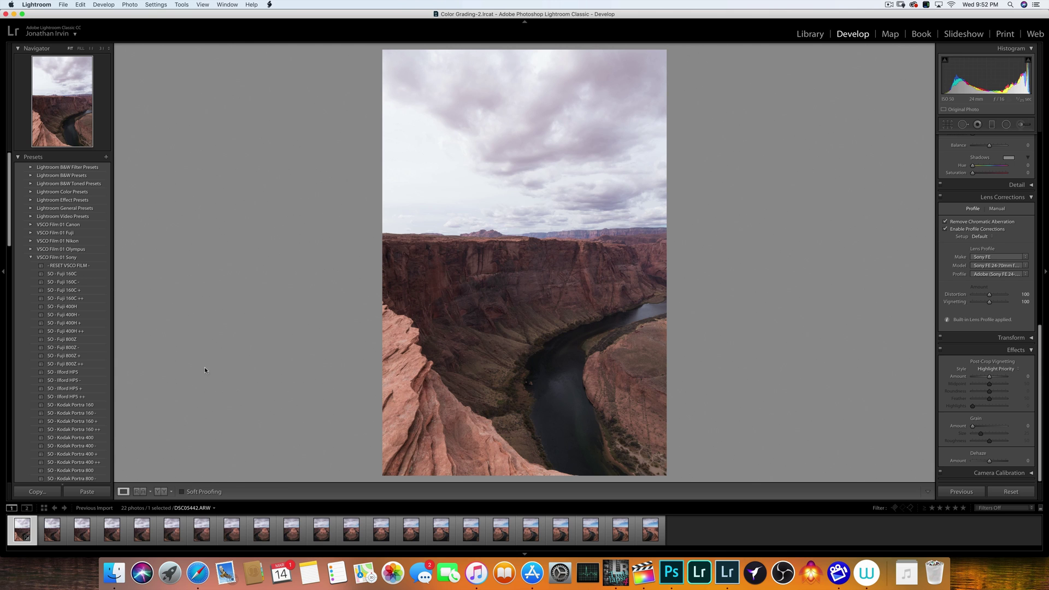
Step: Paste the copied lens corrections onto photos 2–22, then add the first photo so all 22 are selected
{"action": "left_click", "coordinate": [48, 533]}
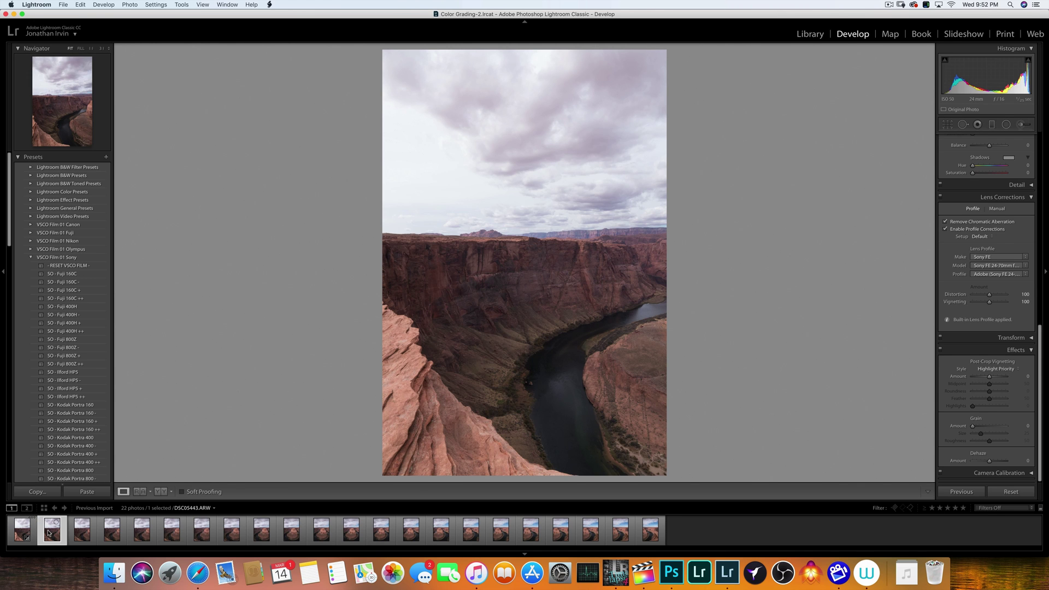
{"action": "left_click", "coordinate": [112, 531], "text": "shift"}
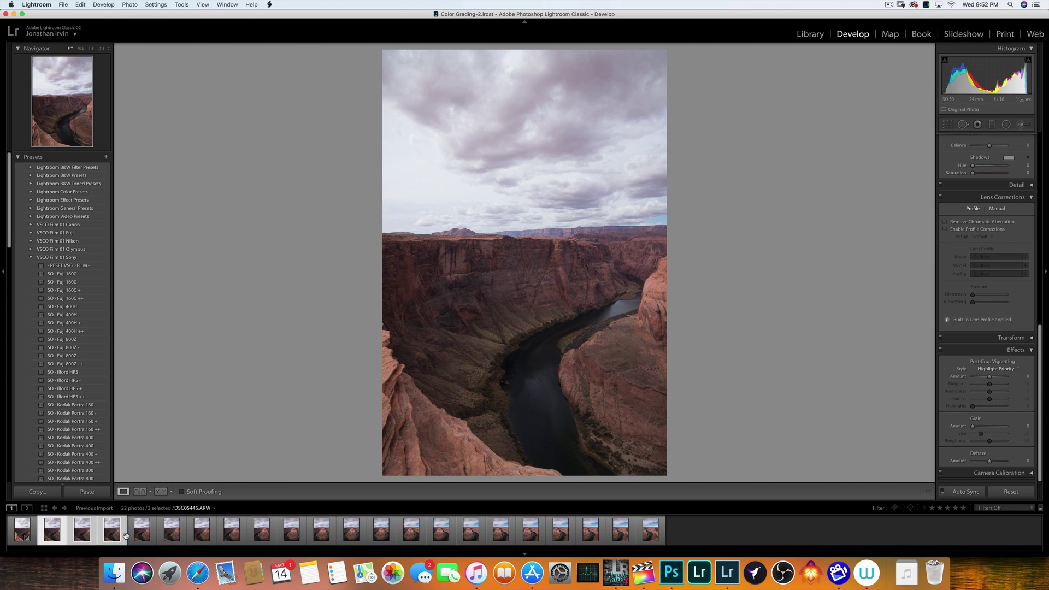
{"action": "left_click", "coordinate": [142, 531], "text": "shift"}
{"action": "left_click", "coordinate": [172, 530], "text": "shift"}
{"action": "left_click", "coordinate": [202, 532], "text": "shift"}
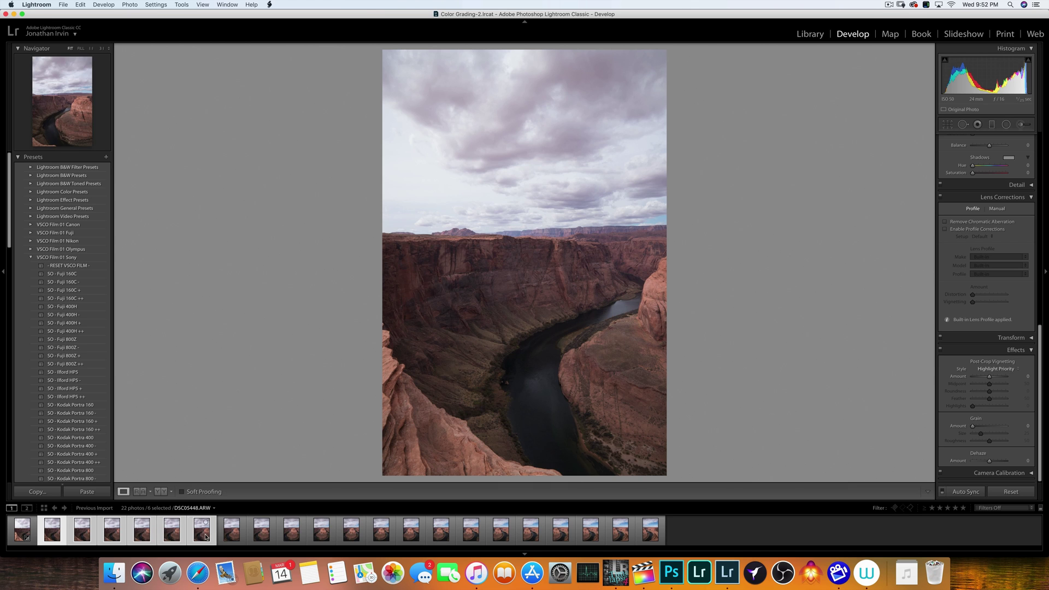
{"action": "left_click", "coordinate": [231, 535], "text": "shift"}
{"action": "left_click", "coordinate": [262, 538], "text": "shift"}
{"action": "left_click", "coordinate": [296, 539], "text": "shift"}
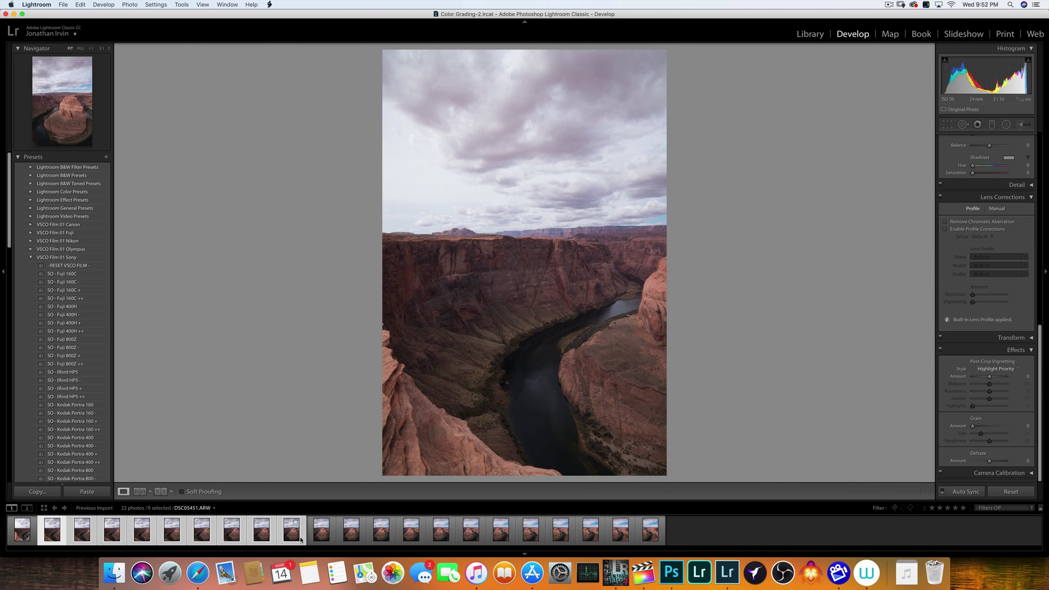
{"action": "left_click", "coordinate": [321, 539], "text": "shift"}
{"action": "left_click", "coordinate": [352, 538], "text": "shift"}
{"action": "left_click", "coordinate": [381, 537], "text": "shift"}
{"action": "left_click", "coordinate": [412, 537], "text": "shift"}
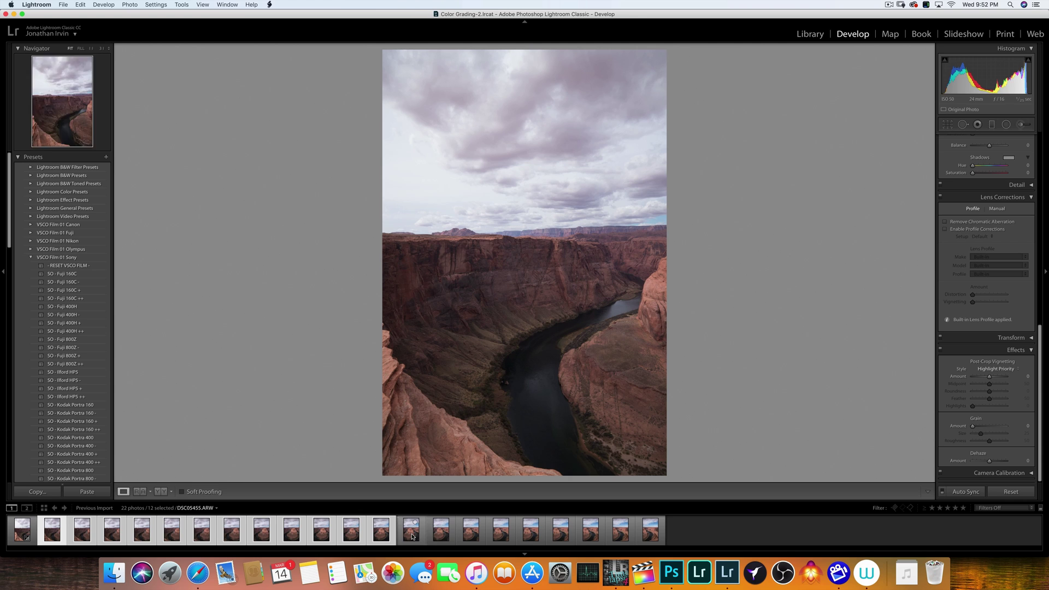
{"action": "left_click", "coordinate": [441, 537], "text": "shift"}
{"action": "left_click", "coordinate": [471, 537], "text": "shift"}
{"action": "left_click", "coordinate": [501, 537], "text": "shift"}
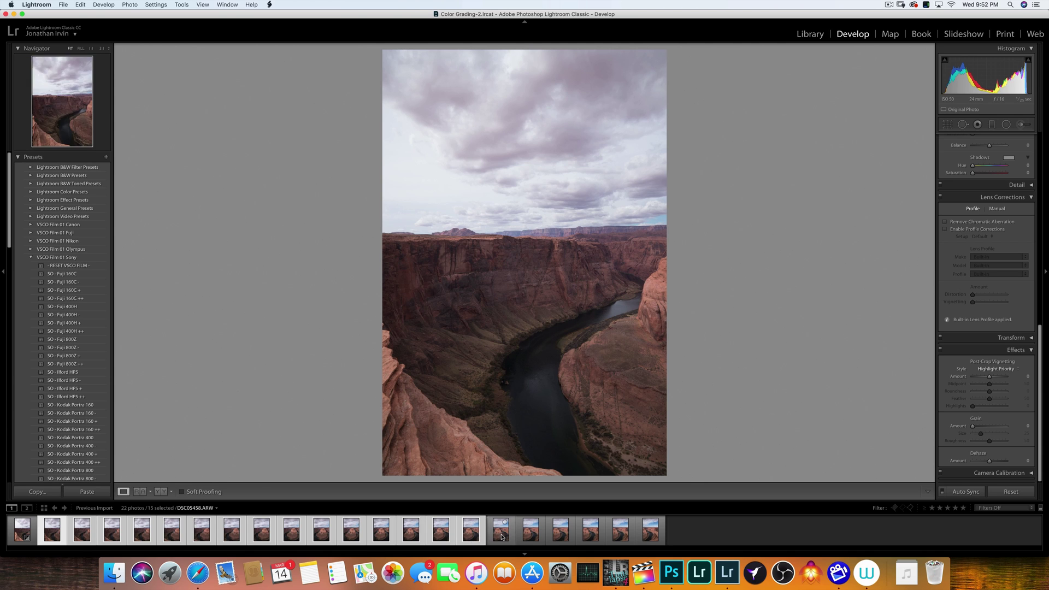
{"action": "left_click", "coordinate": [531, 537], "text": "shift"}
{"action": "left_click", "coordinate": [561, 537], "text": "shift"}
{"action": "left_click", "coordinate": [590, 537], "text": "shift"}
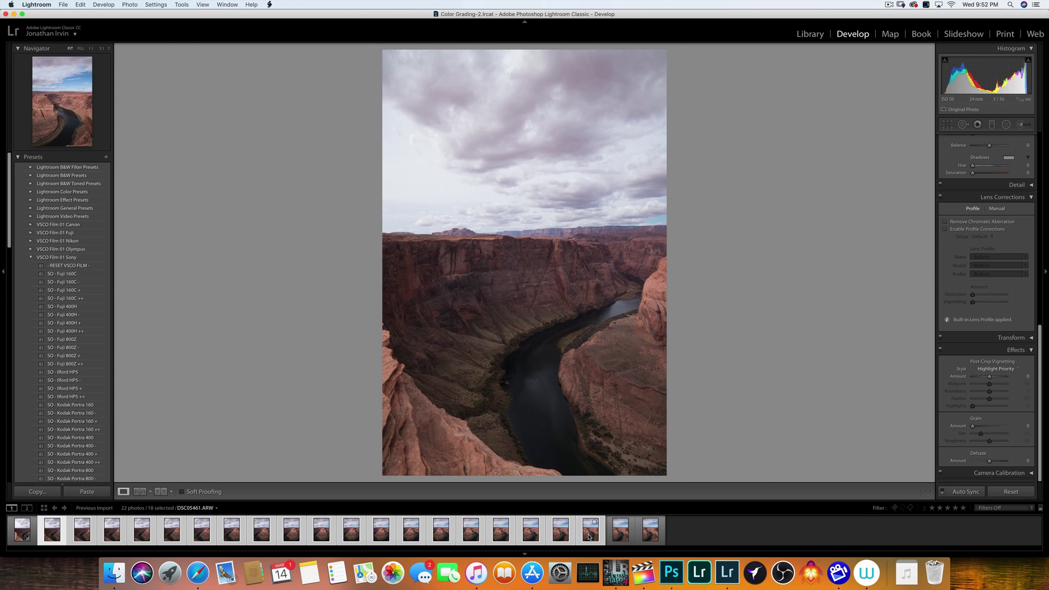
{"action": "left_click", "coordinate": [621, 537], "text": "shift"}
{"action": "left_click", "coordinate": [650, 537], "text": "shift"}
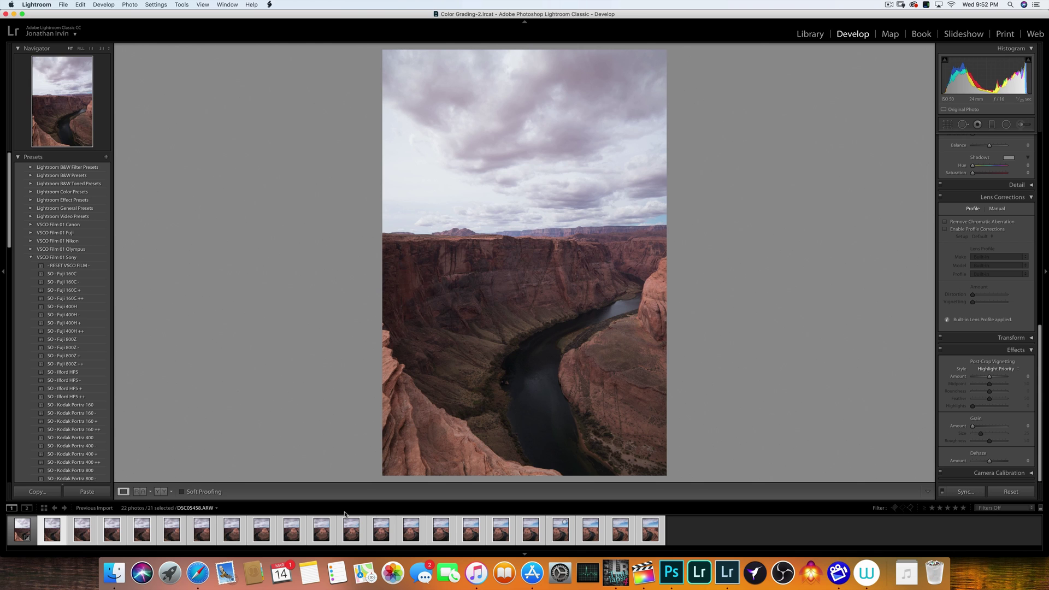
{"action": "left_click", "coordinate": [104, 494]}
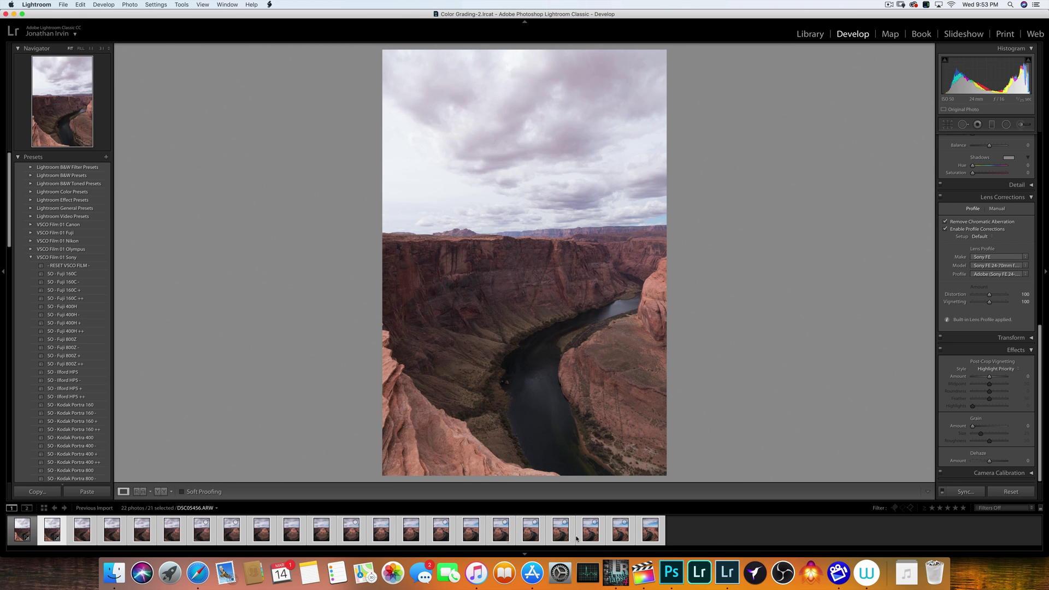
{"action": "left_click", "coordinate": [20, 530], "text": "super"}
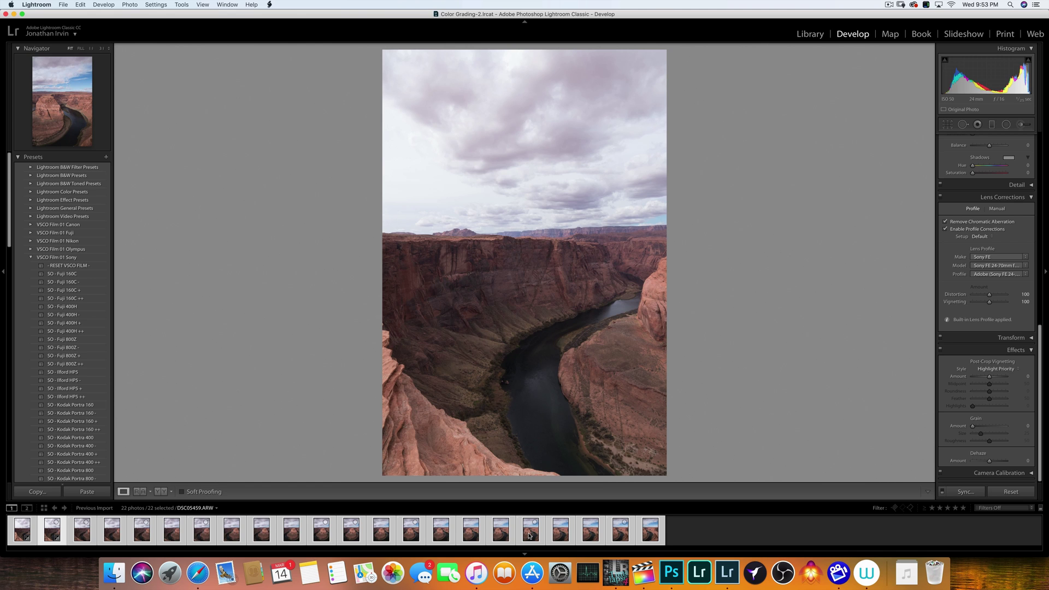
Step: Merge the 22 selected photos into a spherical panorama with Photo Merge > Panorama
{"action": "right_click", "coordinate": [529, 536]}
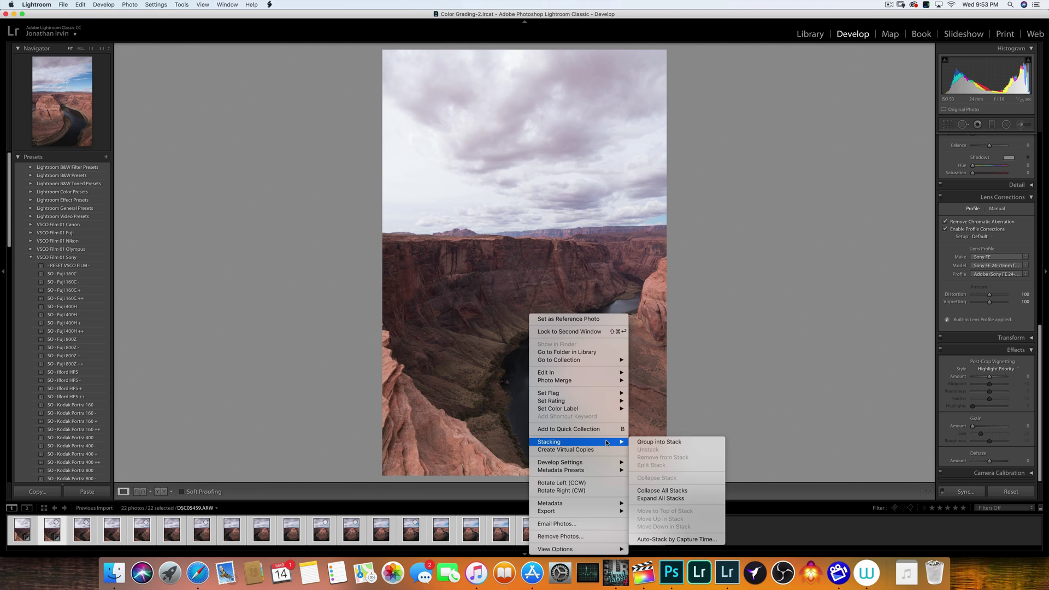
{"action": "mouse_move", "coordinate": [605, 383]}
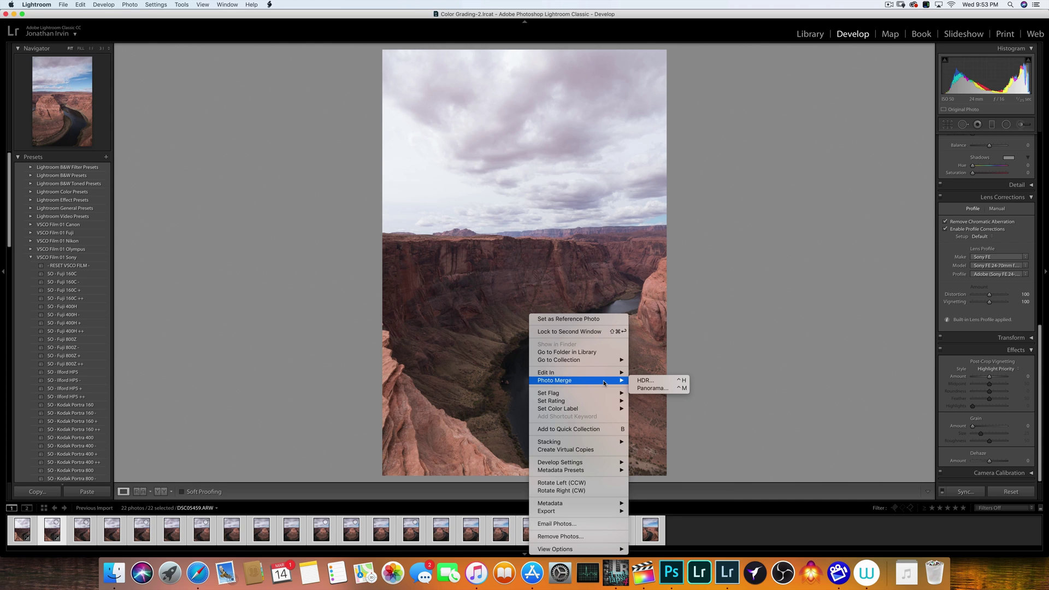
{"action": "left_click", "coordinate": [643, 388]}
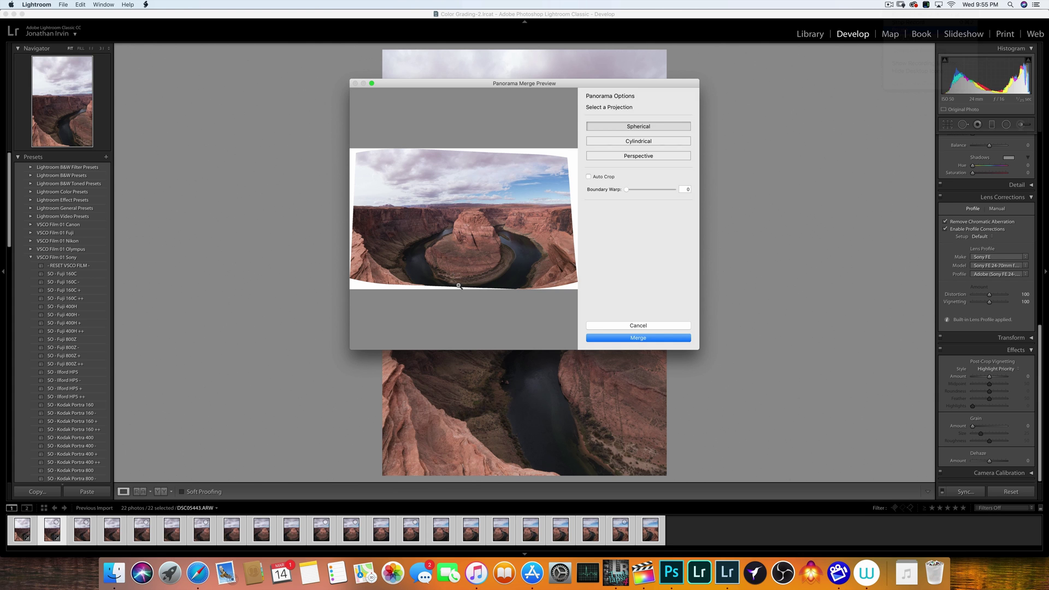
{"action": "left_click", "coordinate": [649, 337]}
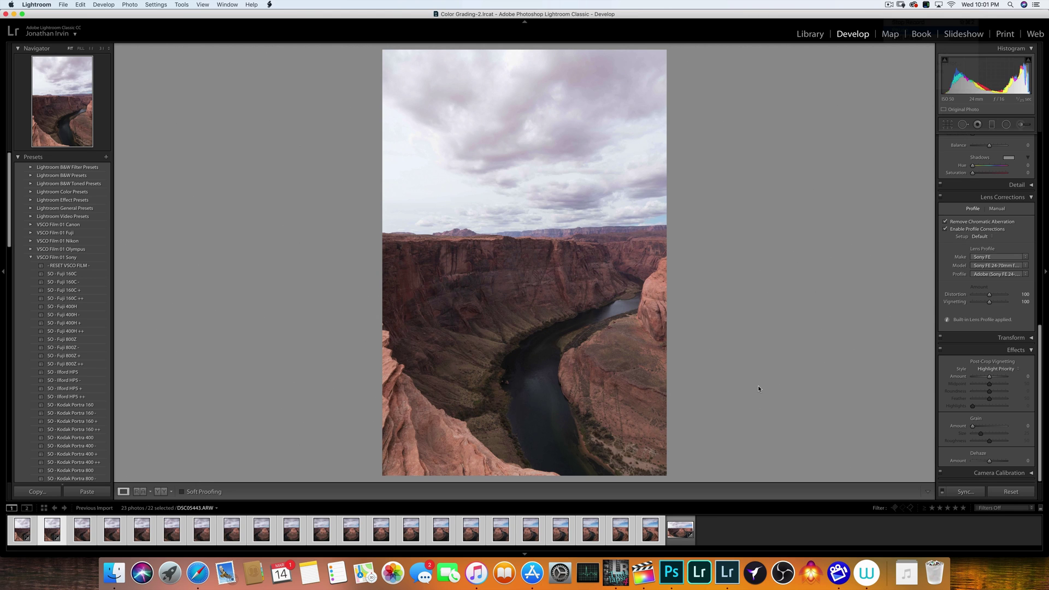
Step: Select only DSC05443-Pano.dng in the filmstrip and load it by itself for editing
{"action": "left_click", "coordinate": [674, 541]}
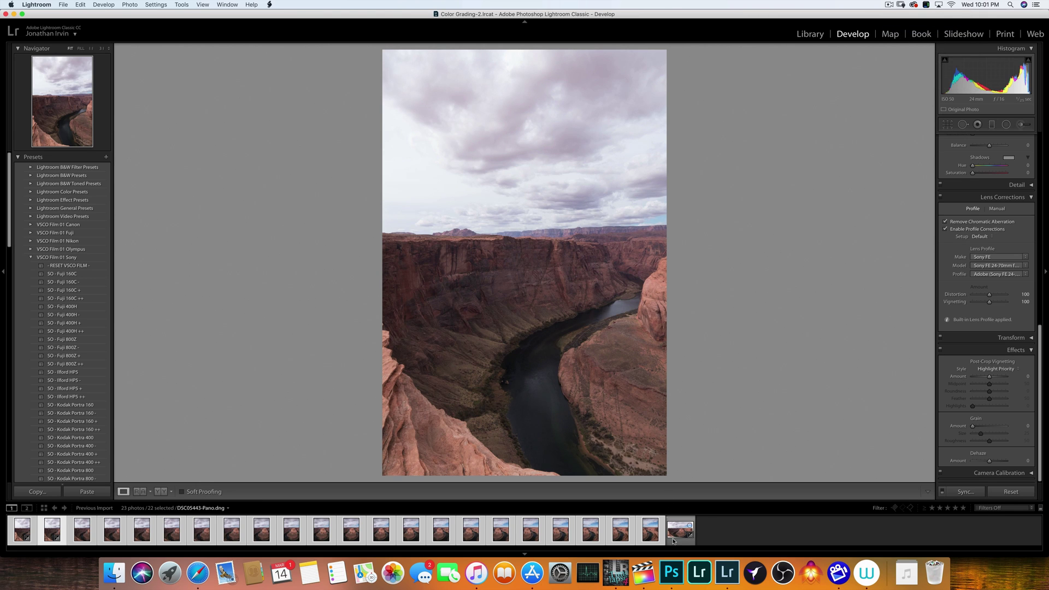
{"action": "left_click", "coordinate": [673, 541]}
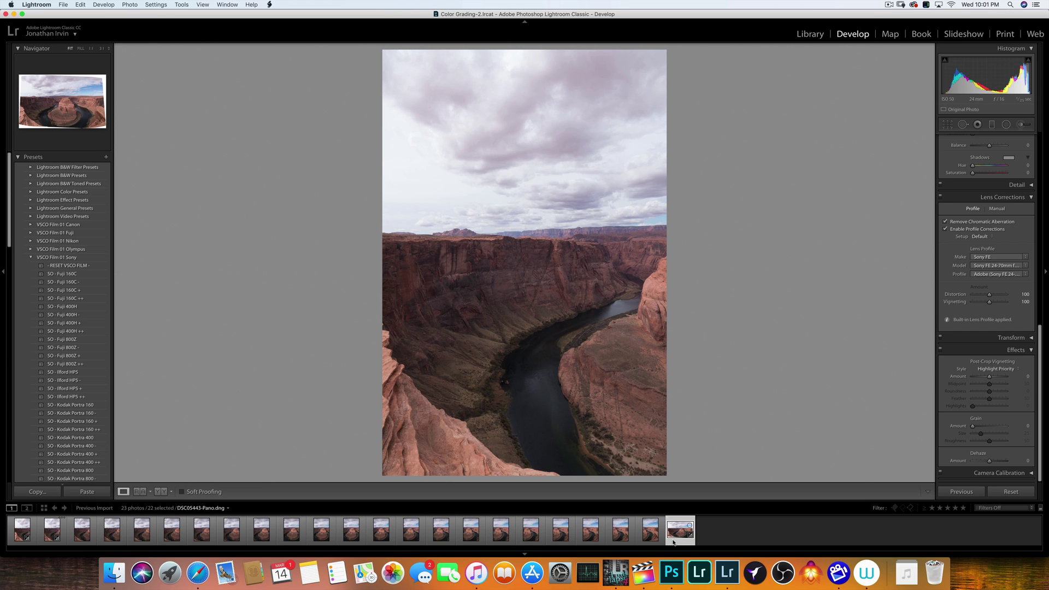
{"action": "left_click", "coordinate": [675, 538]}
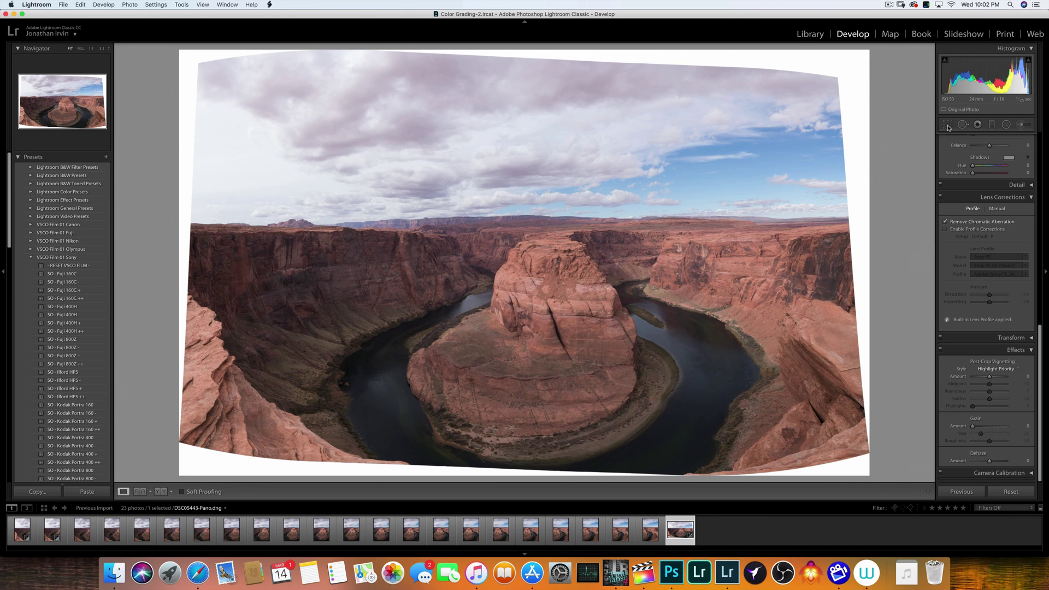
Step: Crop the panorama by pulling the top-left and bottom-left corners inward past the white gaps, then apply
{"action": "left_click", "coordinate": [947, 126]}
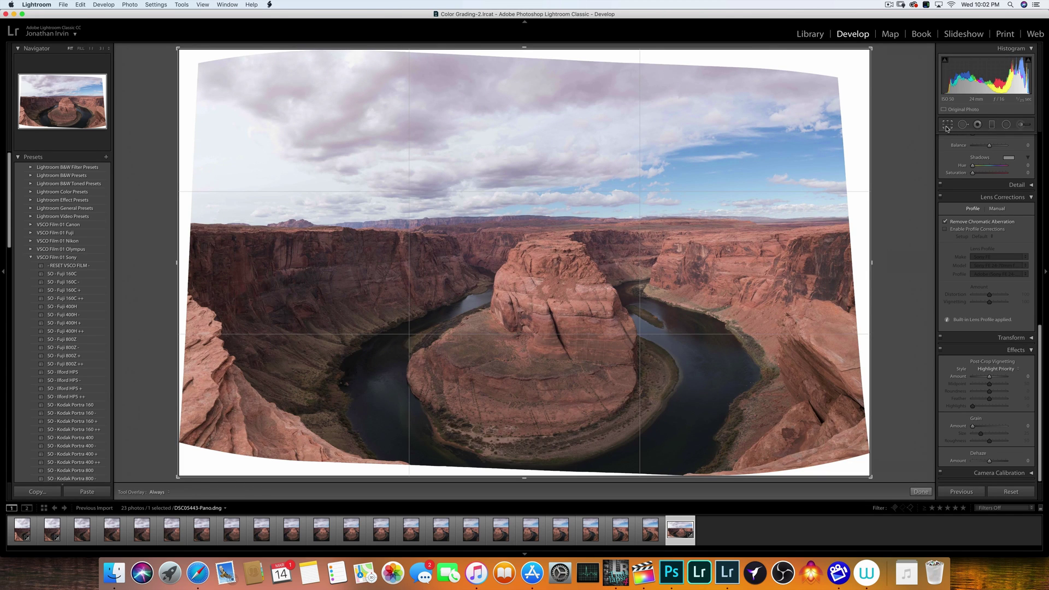
{"action": "left_click", "coordinate": [948, 126]}
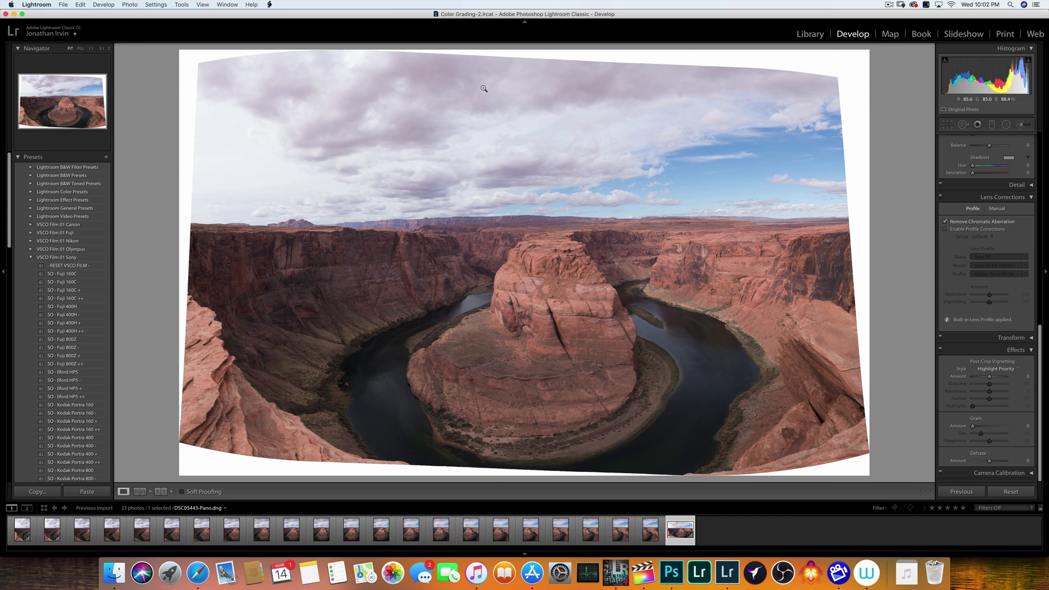
{"action": "left_click", "coordinate": [948, 126]}
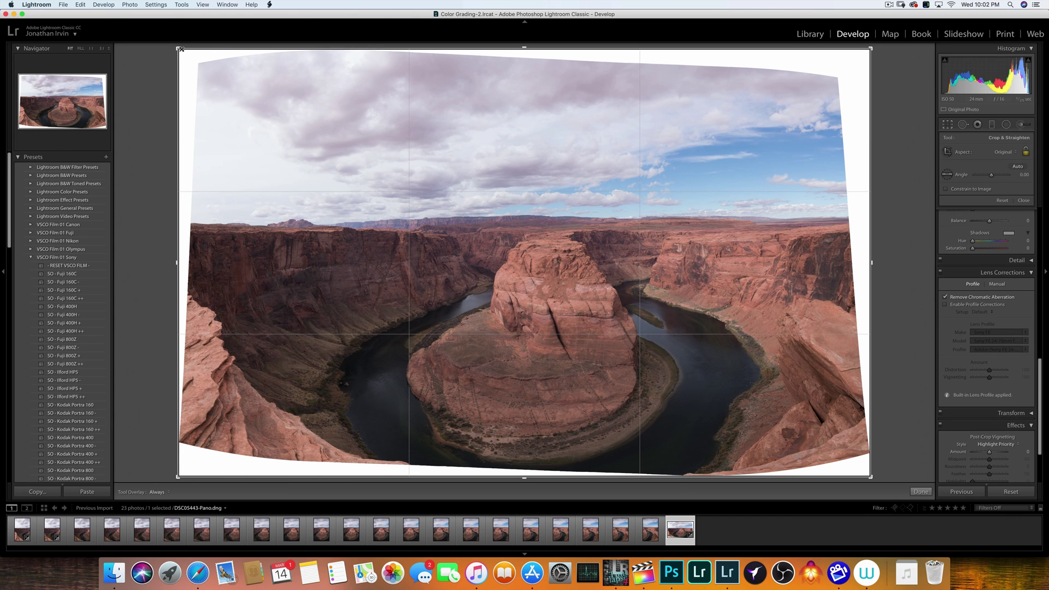
{"action": "left_click_drag", "start_coordinate": [186, 52], "coordinate": [220, 68]}
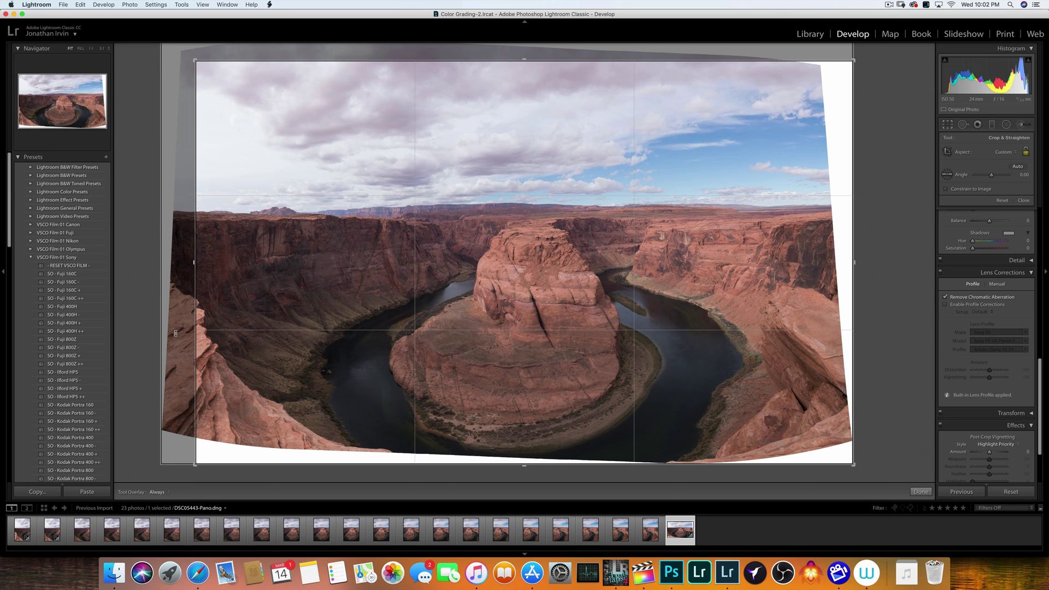
{"action": "left_click_drag", "start_coordinate": [196, 458], "coordinate": [219, 432]}
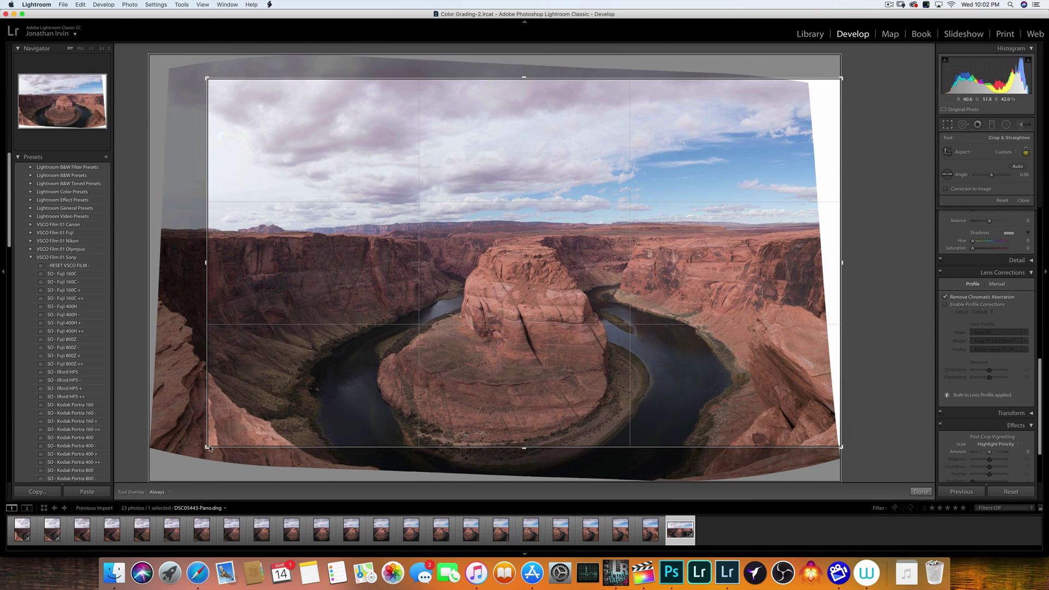
{"action": "left_click_drag", "start_coordinate": [447, 391], "coordinate": [480, 384]}
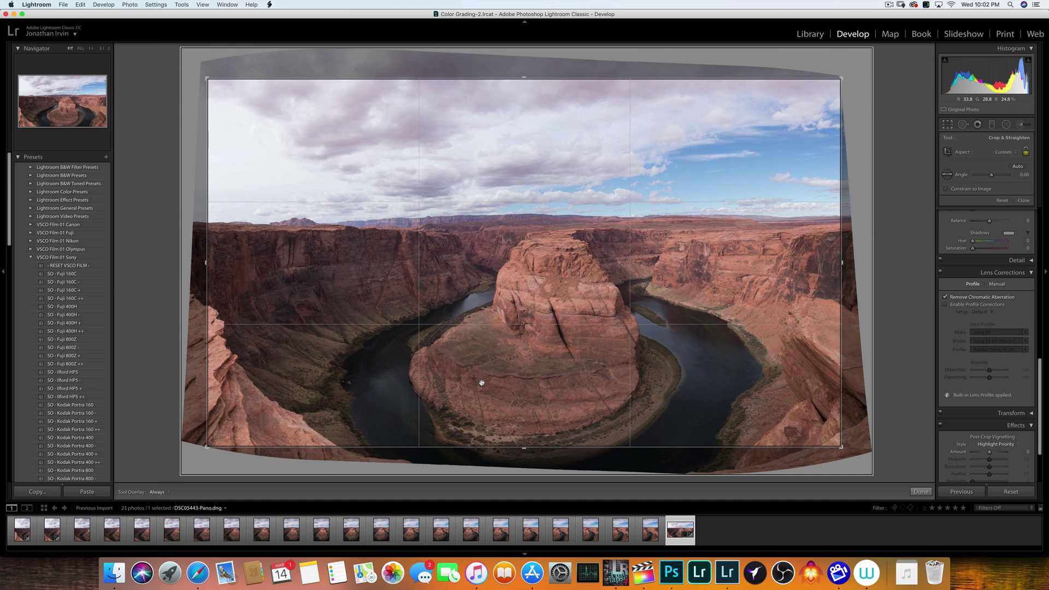
{"action": "key", "text": "Return"}
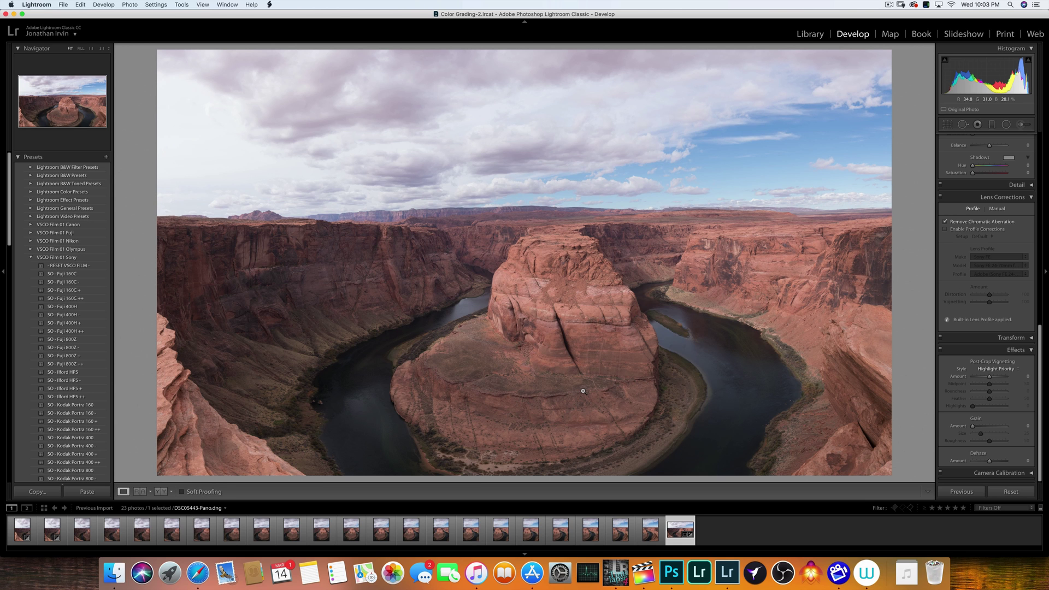
{"action": "left_click", "coordinate": [604, 295]}
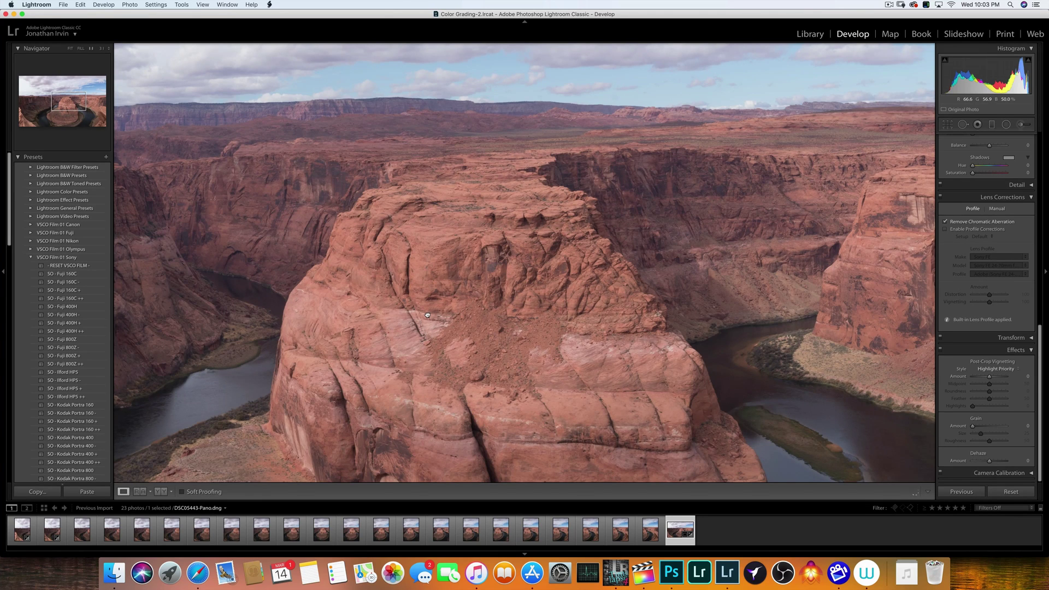
{"action": "left_click_drag", "start_coordinate": [427, 315], "coordinate": [508, 319]}
{"action": "left_click_drag", "start_coordinate": [346, 343], "coordinate": [498, 356]}
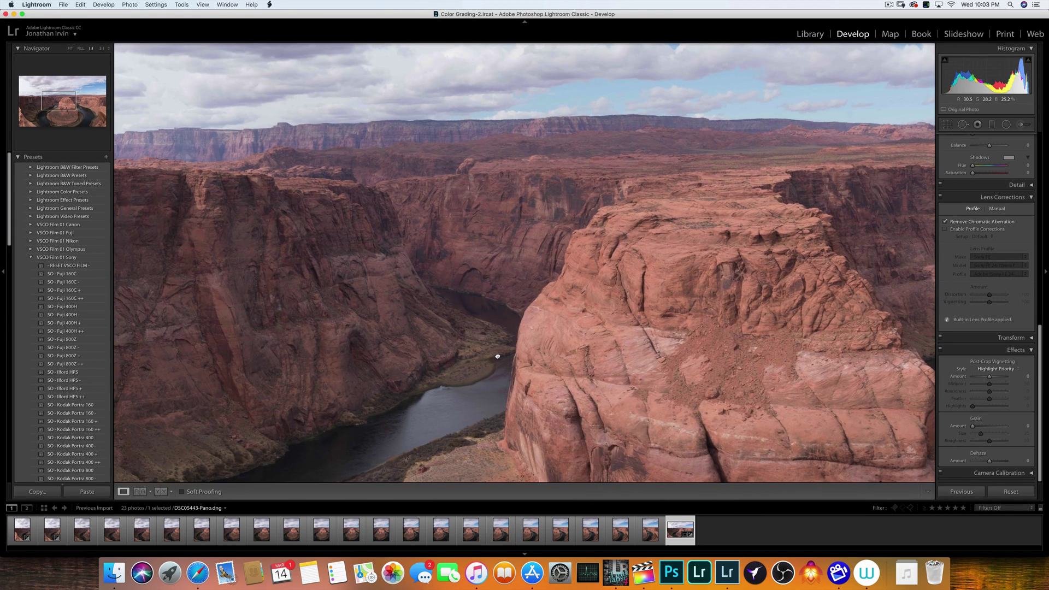
{"action": "left_click_drag", "start_coordinate": [342, 366], "coordinate": [550, 363]}
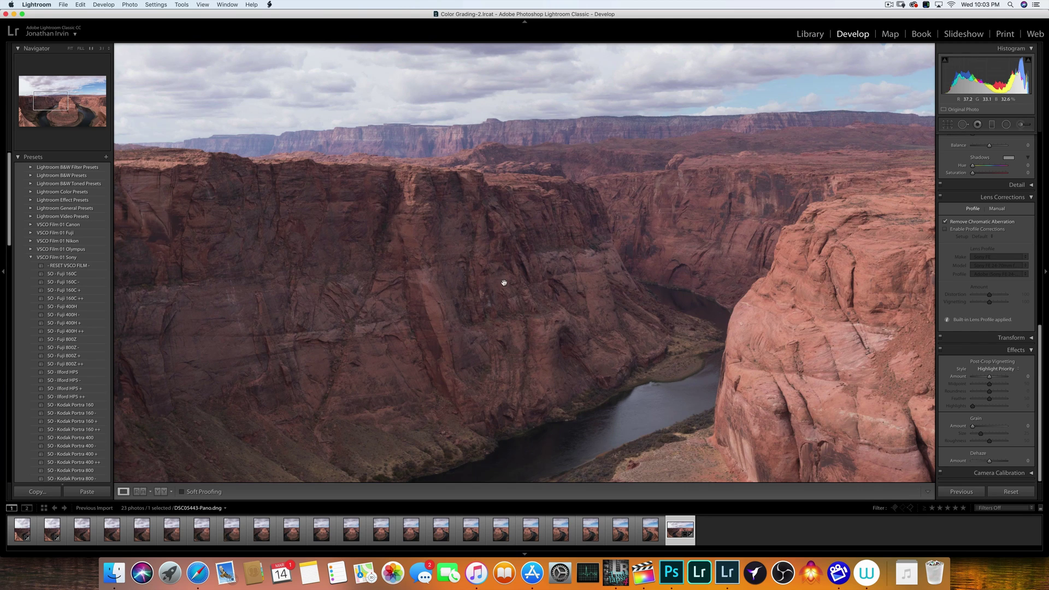
{"action": "left_click_drag", "start_coordinate": [504, 283], "coordinate": [687, 264]}
{"action": "left_click", "coordinate": [588, 317]}
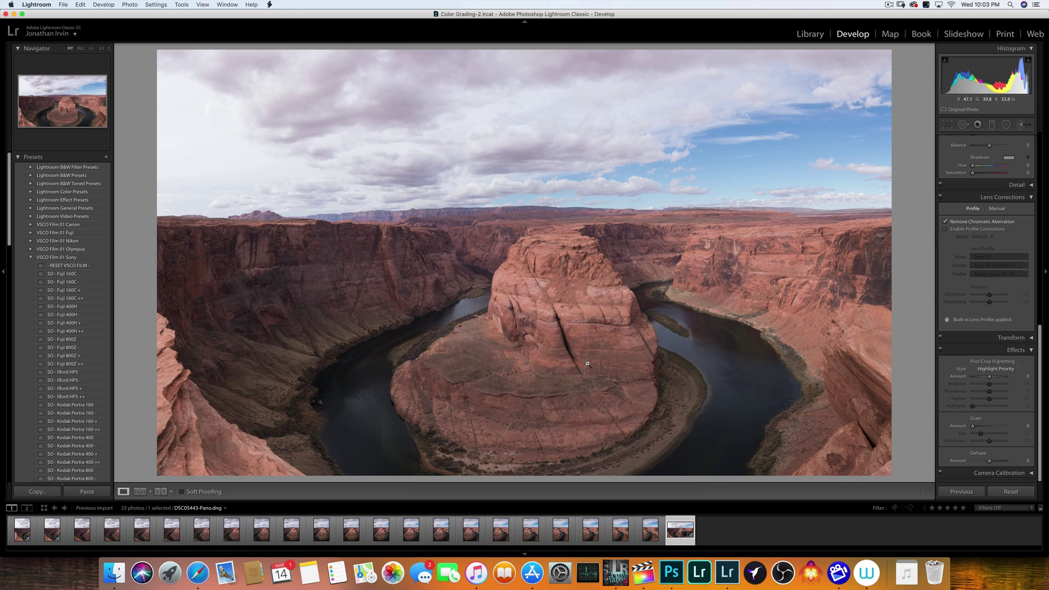
{"action": "left_click", "coordinate": [505, 365]}
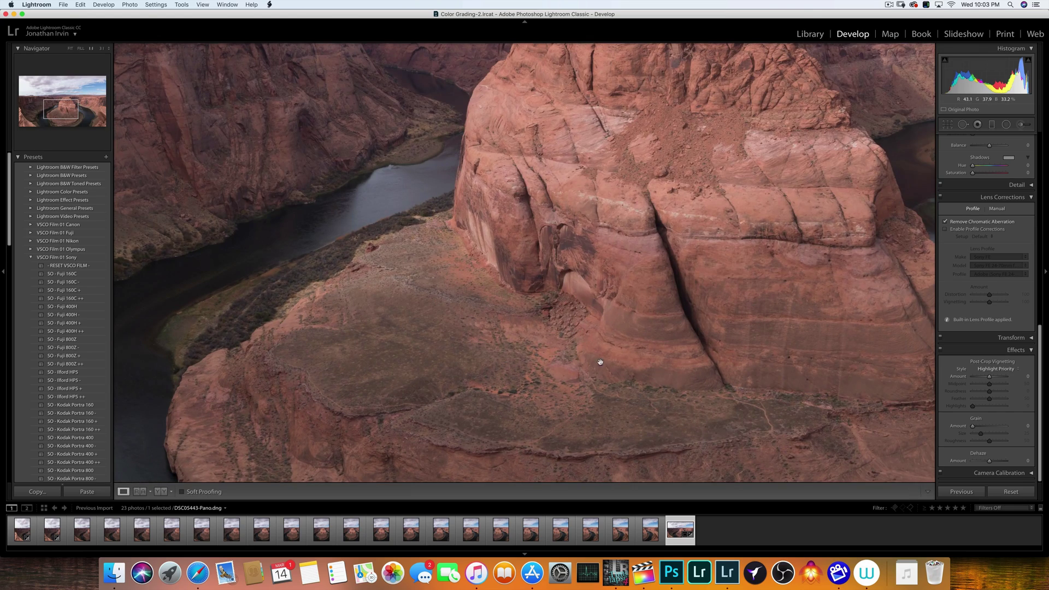
{"action": "left_click", "coordinate": [600, 362]}
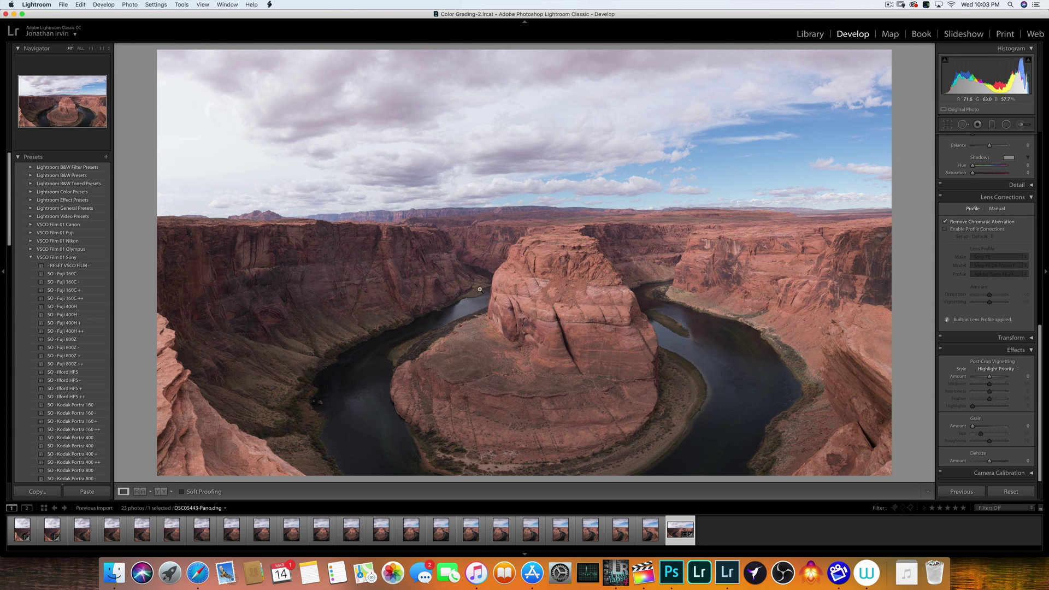
{"action": "left_click", "coordinate": [799, 300]}
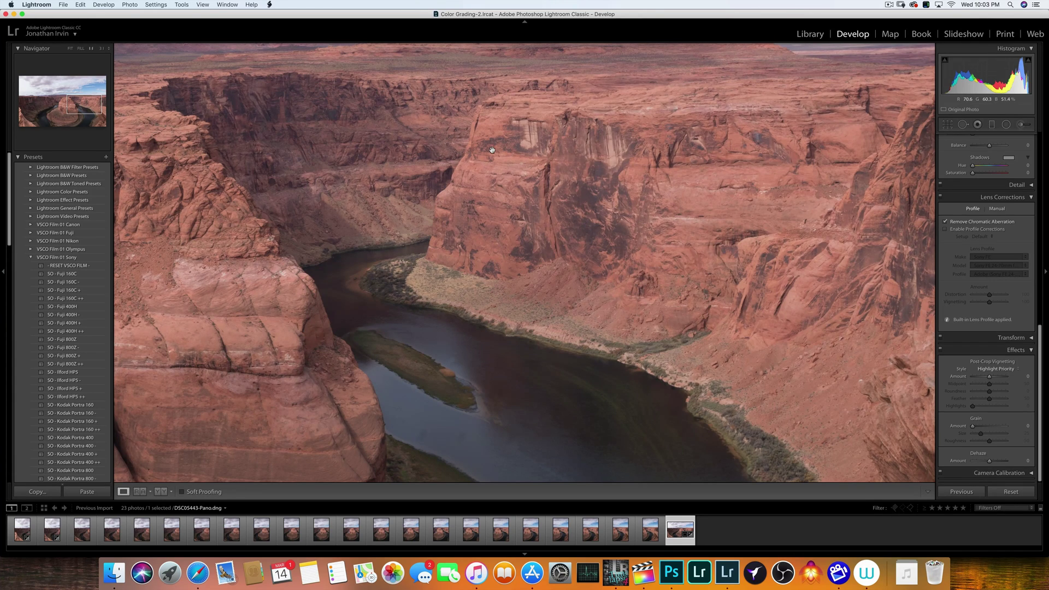
{"action": "left_click_drag", "start_coordinate": [493, 150], "coordinate": [611, 252]}
{"action": "left_click_drag", "start_coordinate": [357, 266], "coordinate": [432, 367]}
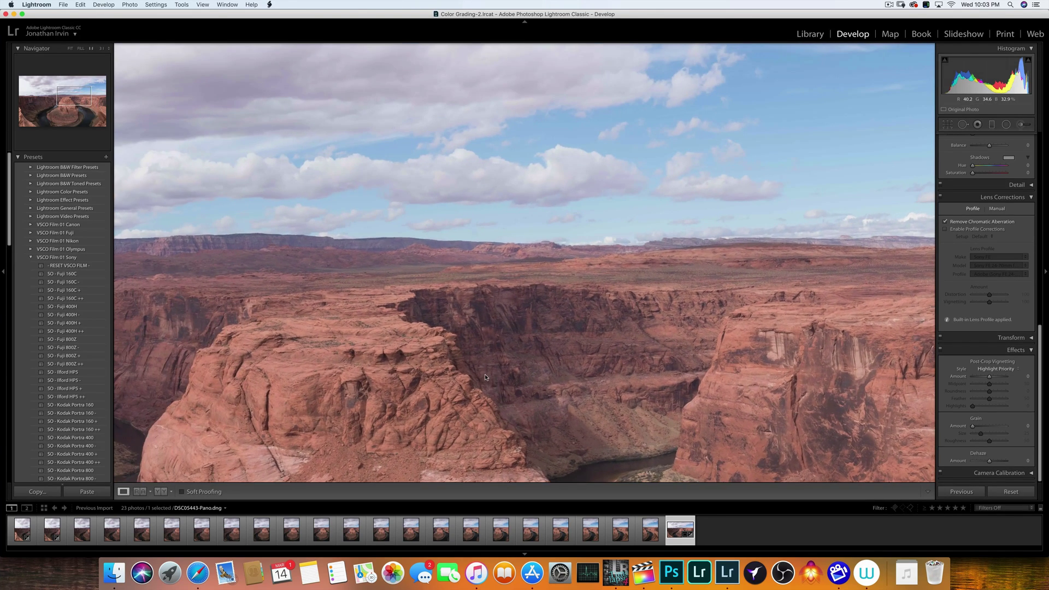
{"action": "left_click_drag", "start_coordinate": [273, 339], "coordinate": [602, 296]}
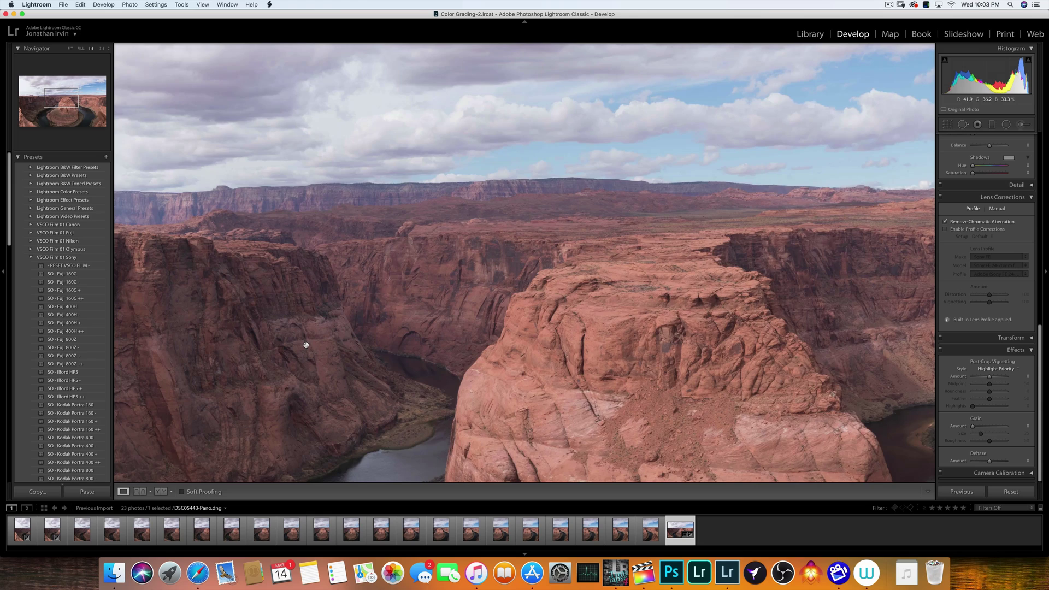
{"action": "left_click_drag", "start_coordinate": [306, 344], "coordinate": [487, 114]}
{"action": "left_click_drag", "start_coordinate": [599, 279], "coordinate": [538, 162]}
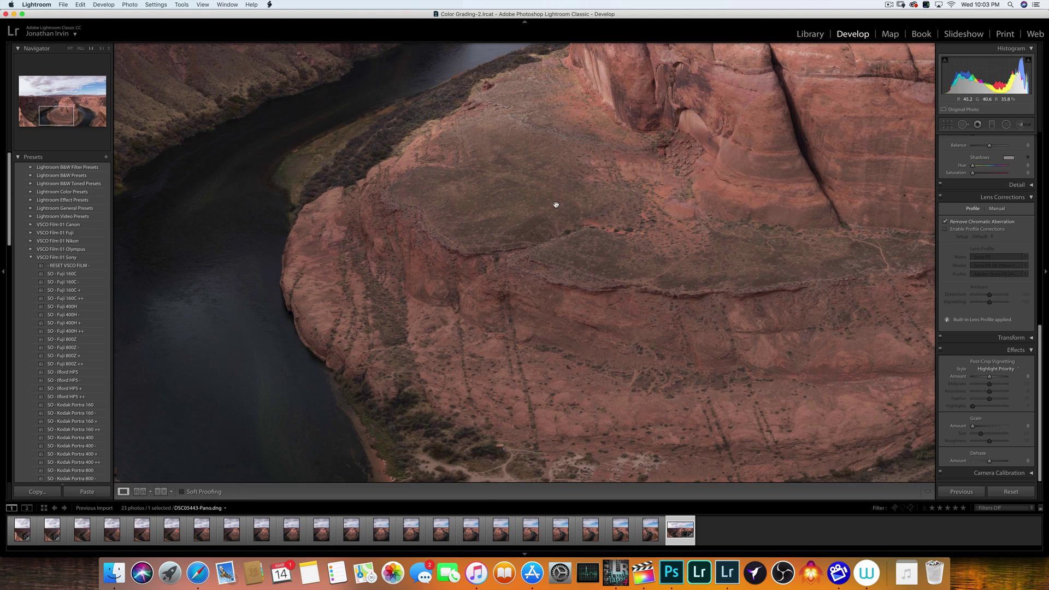
{"action": "left_click_drag", "start_coordinate": [564, 228], "coordinate": [452, 206]}
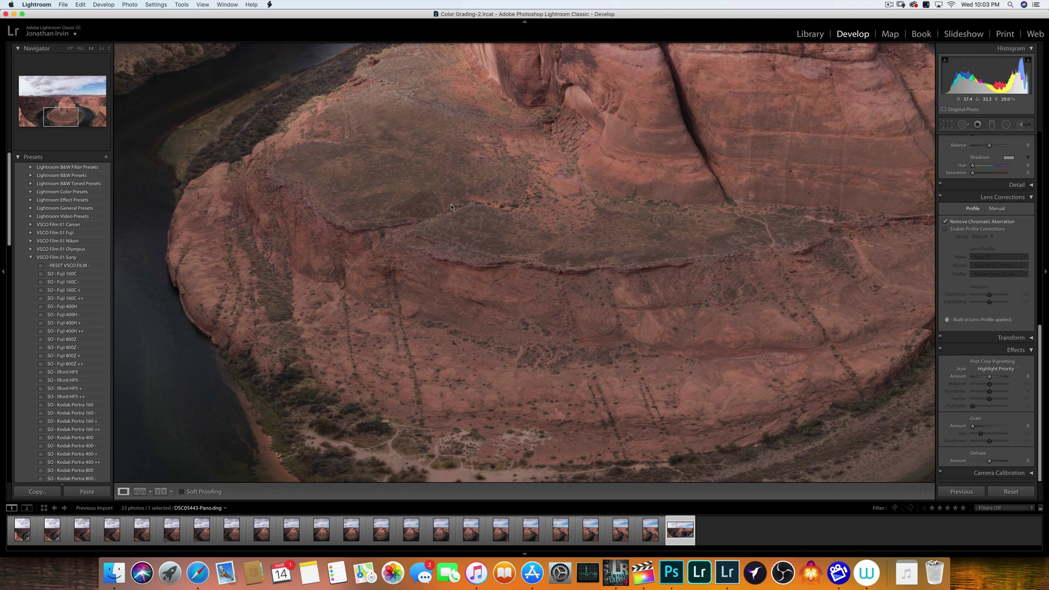
{"action": "left_click", "coordinate": [452, 206]}
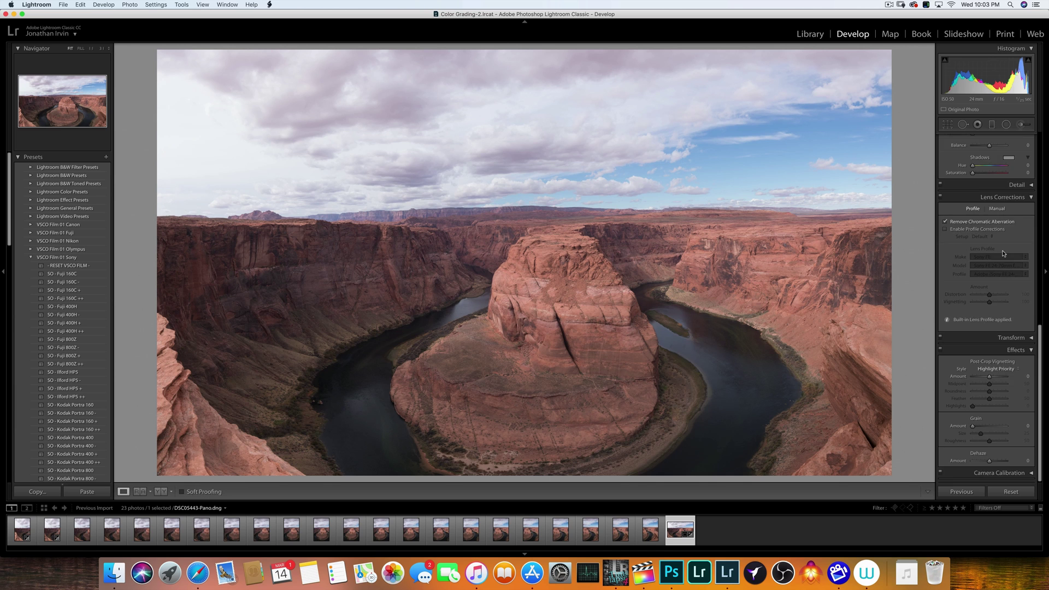
Step: Scroll the right-hand Develop panel up until the Basic panel shows
{"action": "scroll", "coordinate": [1000, 267], "scroll_direction": "up", "scroll_amount": 5}
{"action": "scroll", "coordinate": [999, 267], "scroll_direction": "up", "scroll_amount": 8}
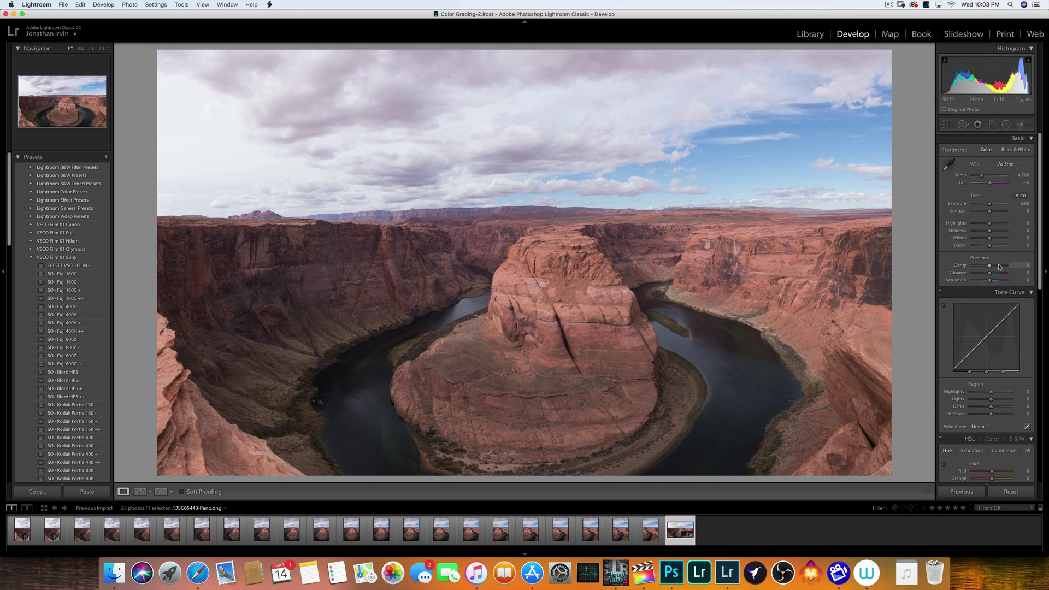